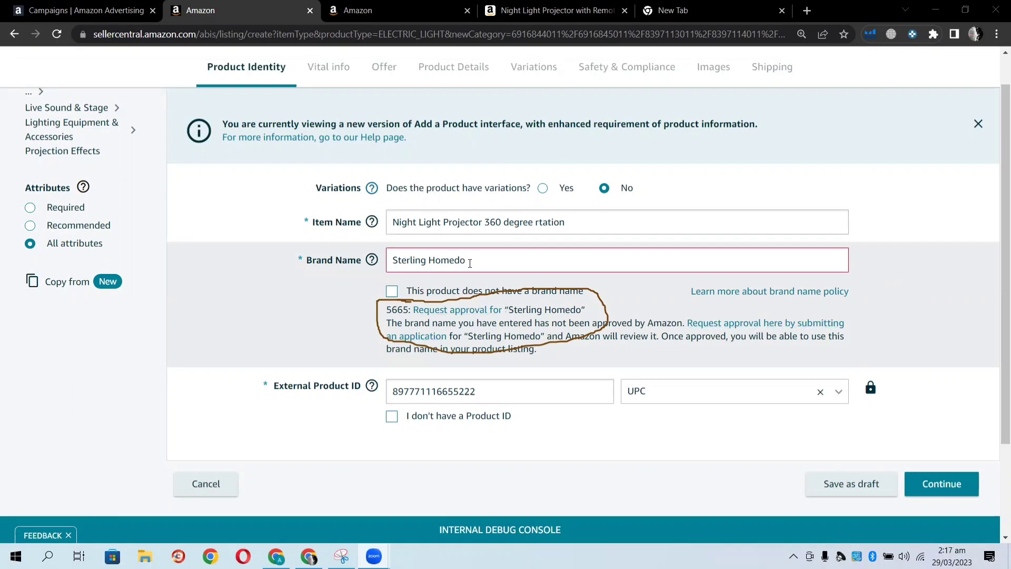
Edit the brand name, replacing its capital first letter with a lowercase 's'.
left_click_drag(470, 262, 388, 261)
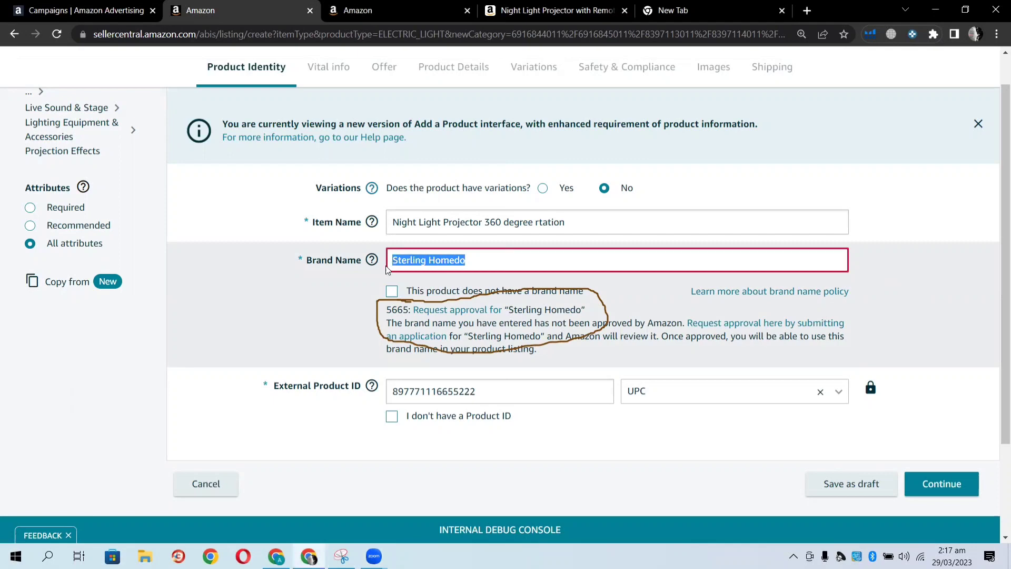
left_click(469, 259)
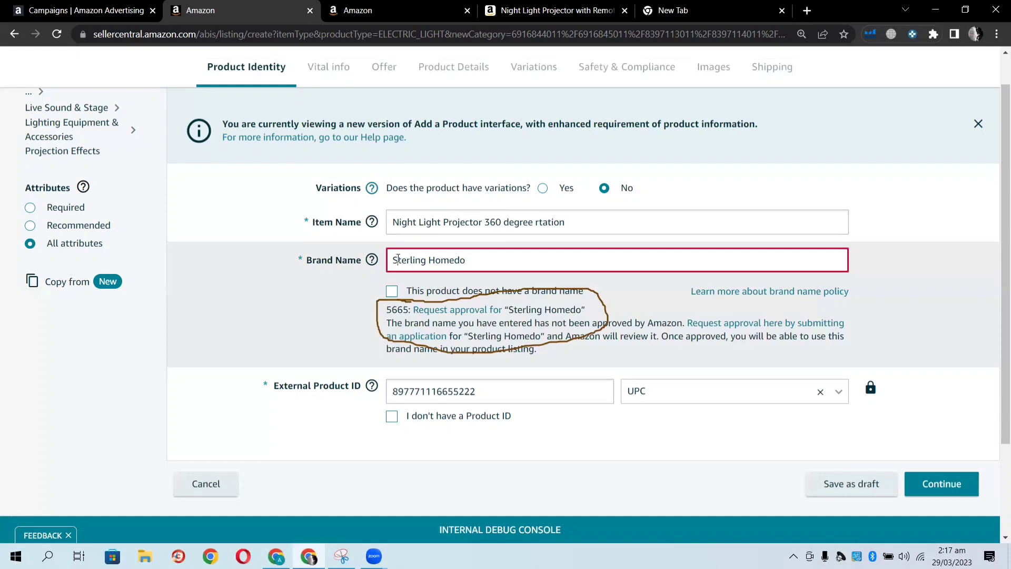
key("BackSpace")
type("sellercentral.amazon.com/home")
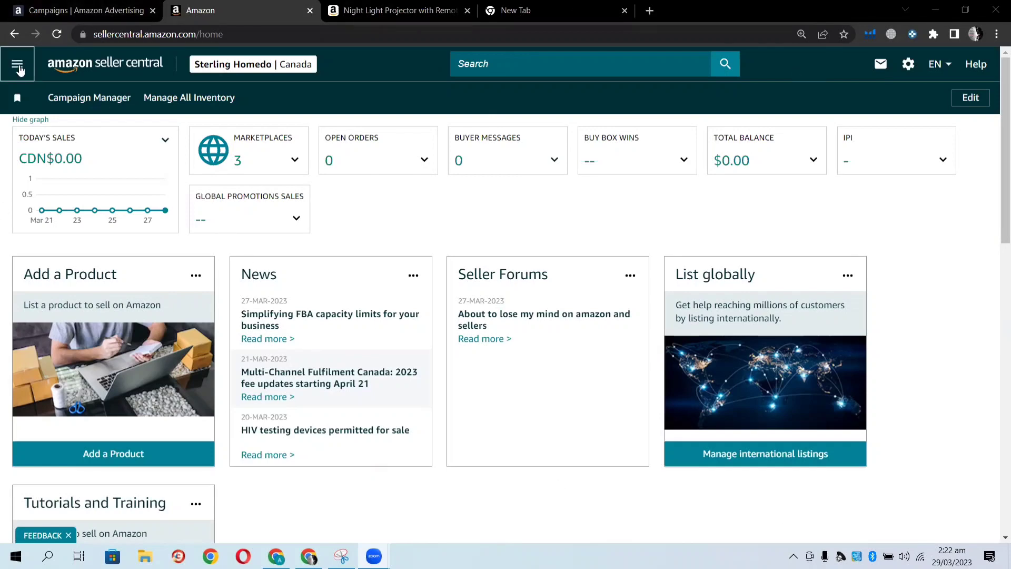
Go to Catalog > Add Products from the navigation menu.
left_click(17, 66)
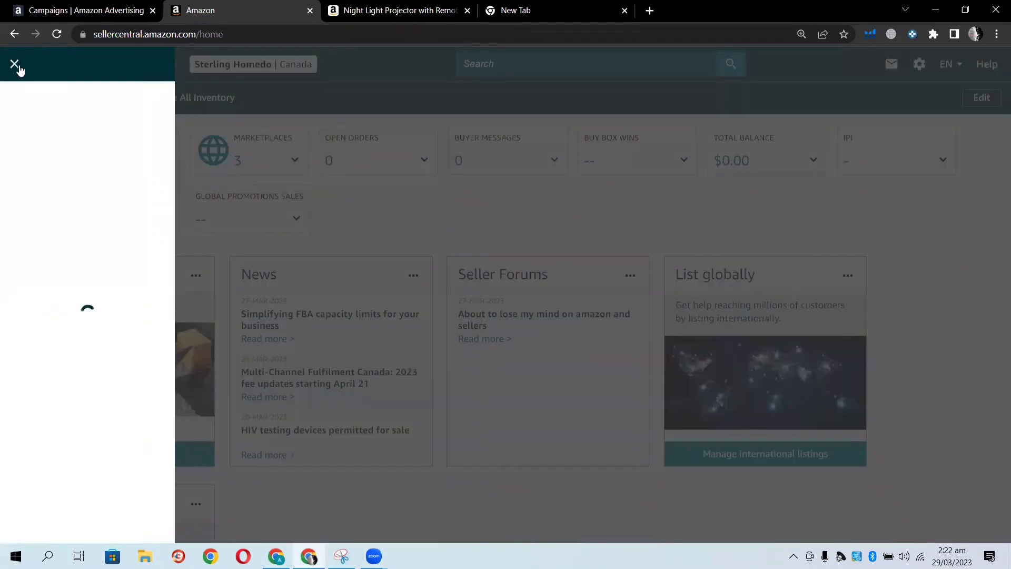
mouse_move(45, 100)
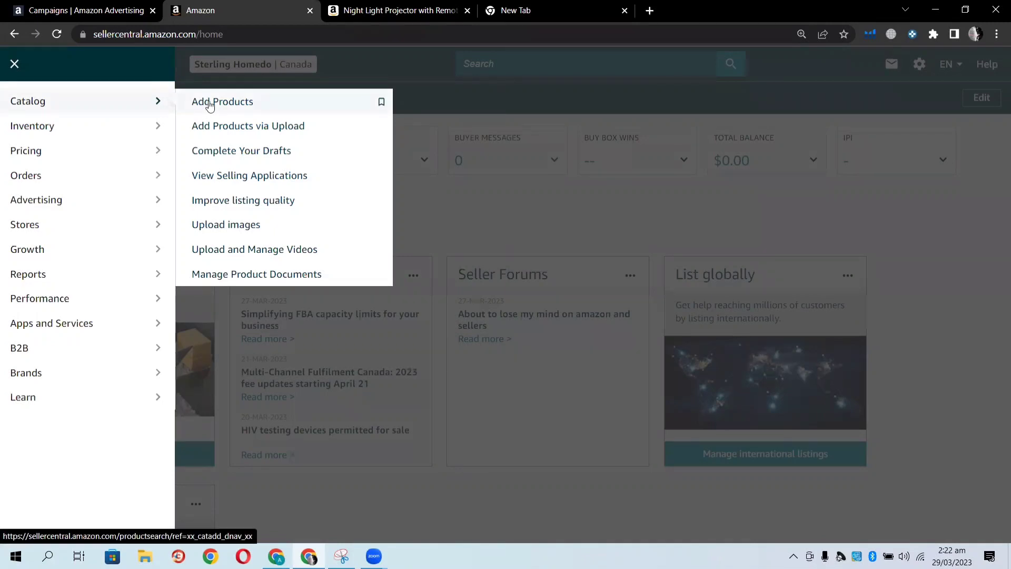
left_click(210, 105)
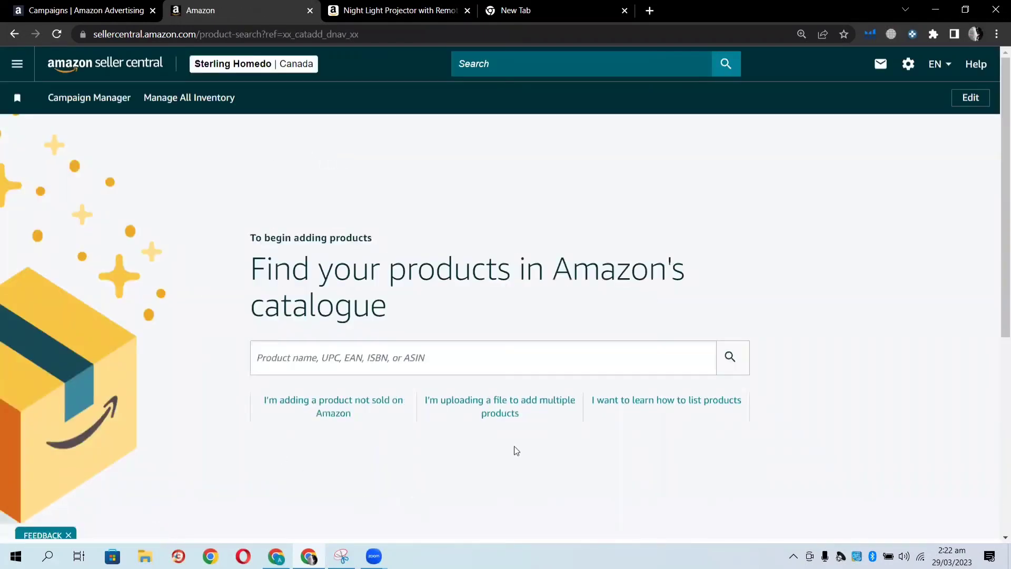
Discard the old draft and pick the saved ELECTRIC LIGHT projection effects category for a new product.
left_click(336, 412)
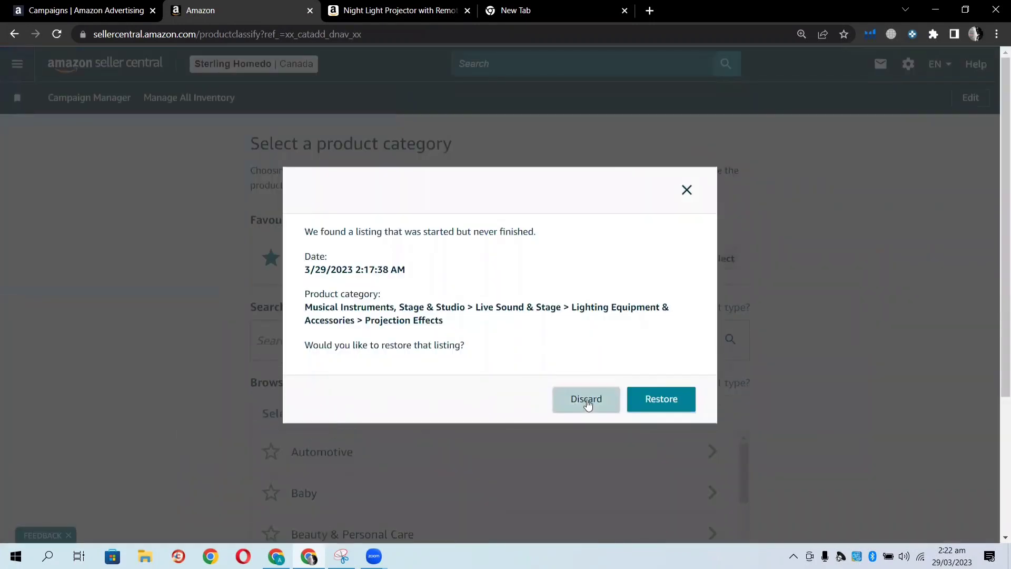
left_click(586, 399)
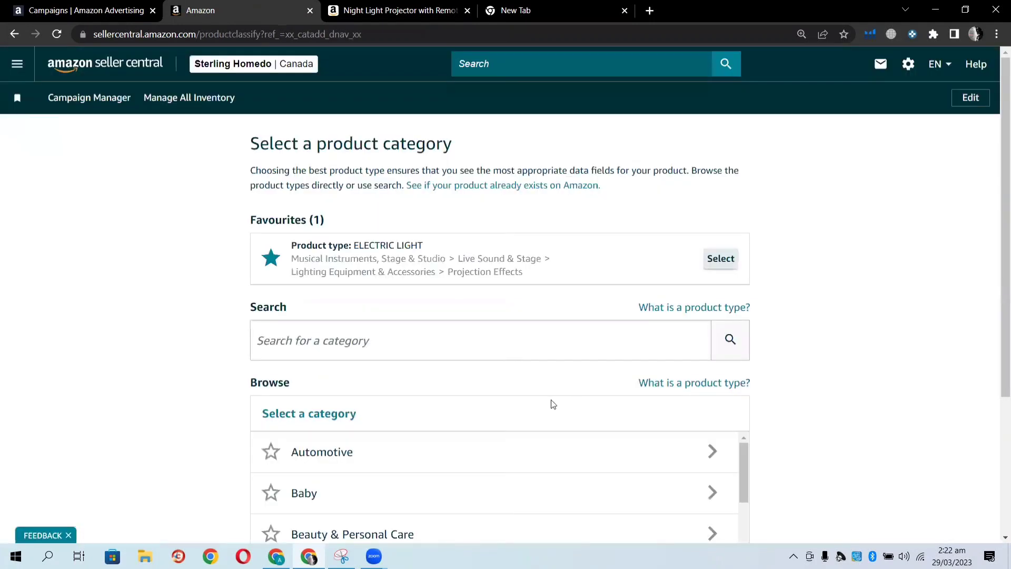
left_click(379, 335)
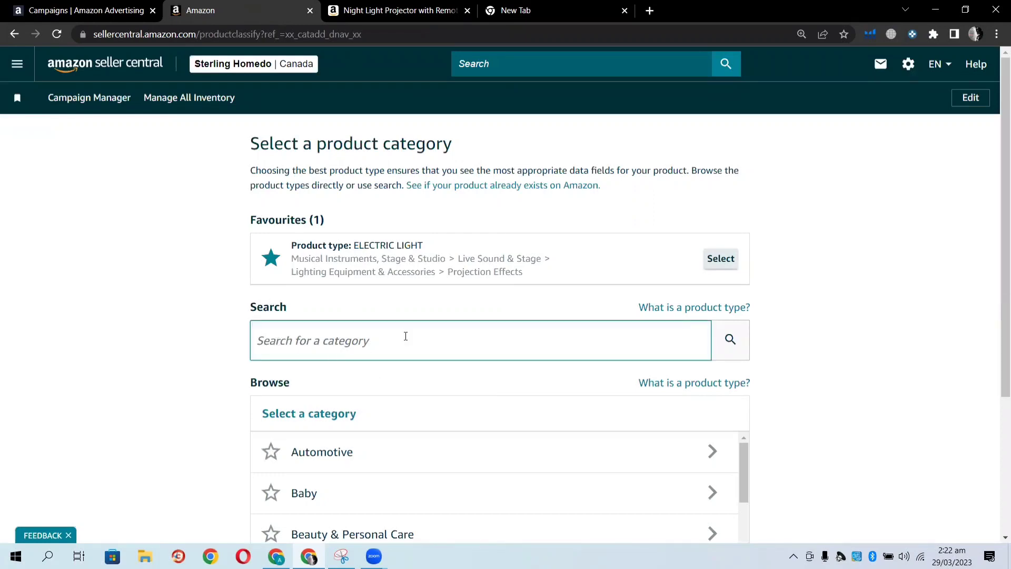
left_click(279, 341)
type("Lighting Equipment & Accessories Projection Effects")
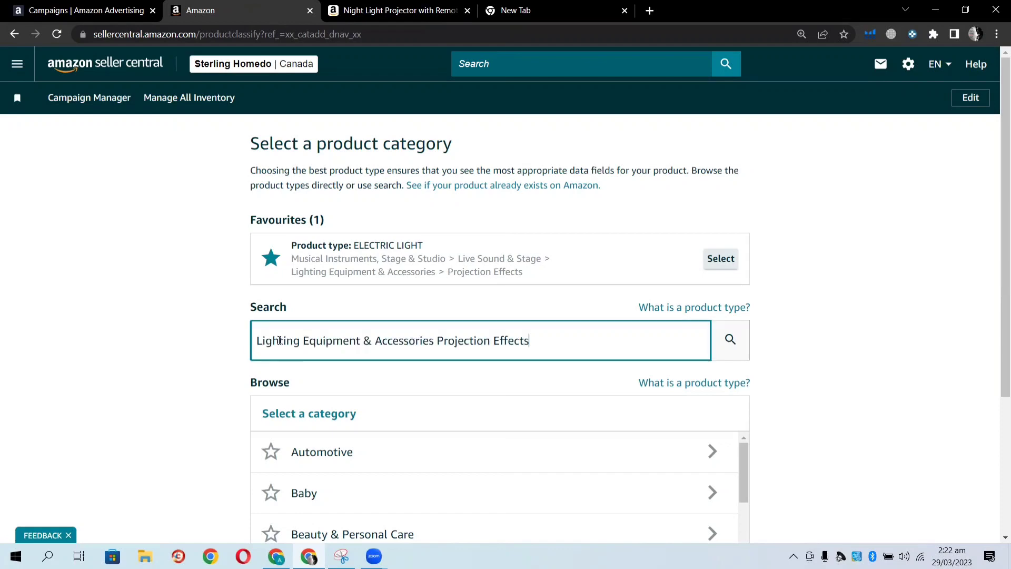
left_click(215, 346)
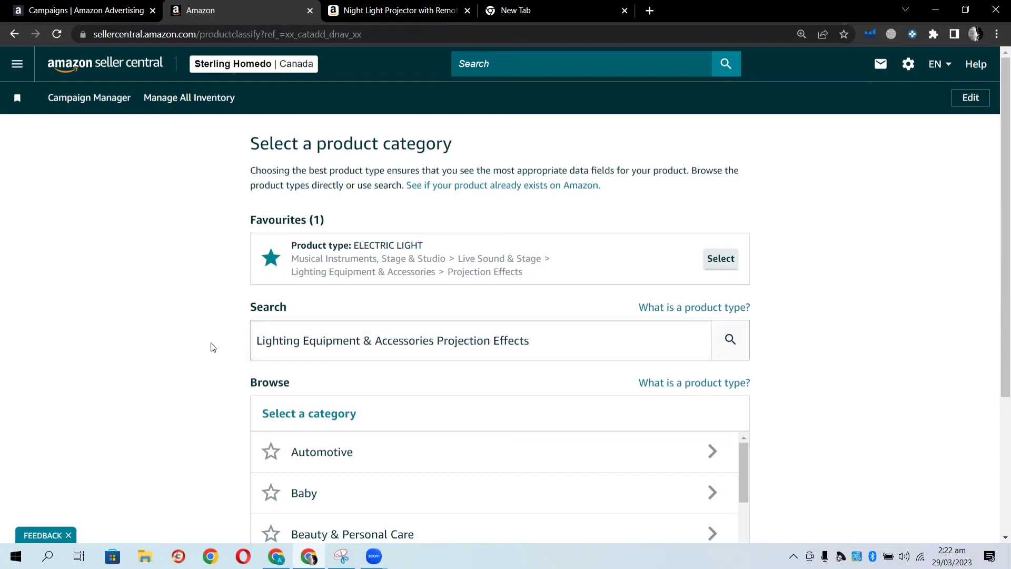
left_click(729, 345)
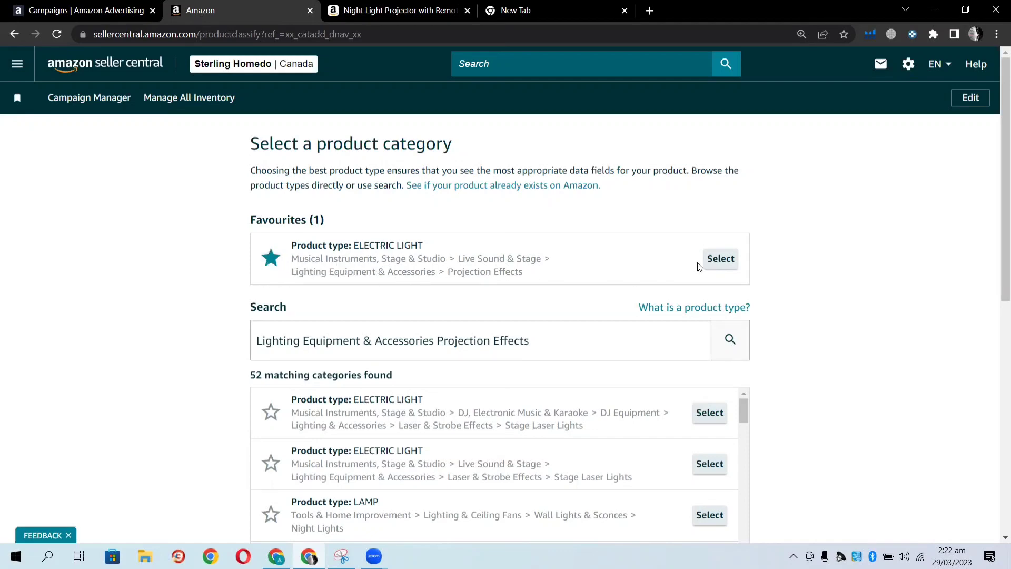
left_click(712, 261)
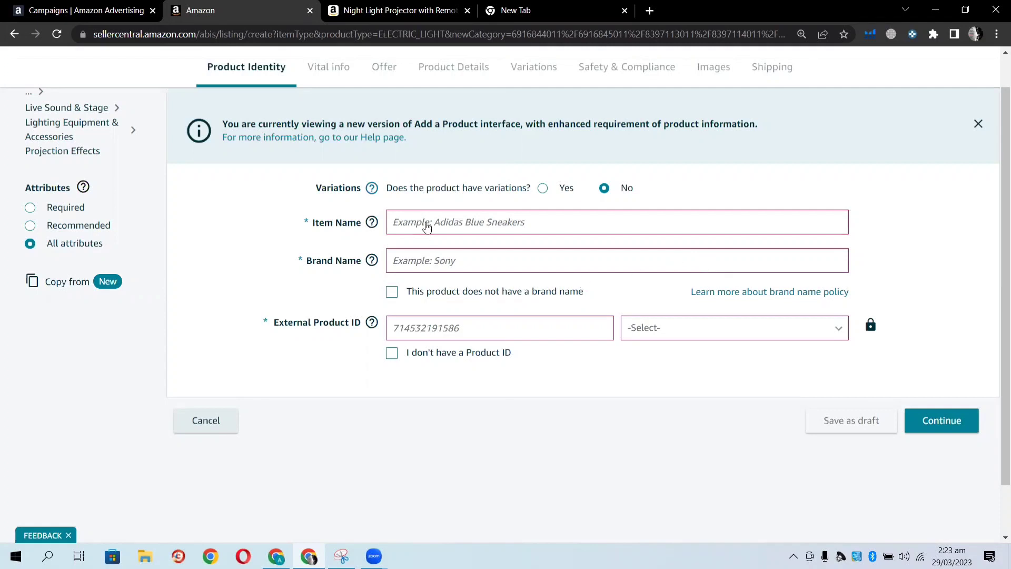
Enter the item name 'Night Light Projctor Glaxy Star Projector 360 degree rotation'.
left_click(427, 226)
type("N")
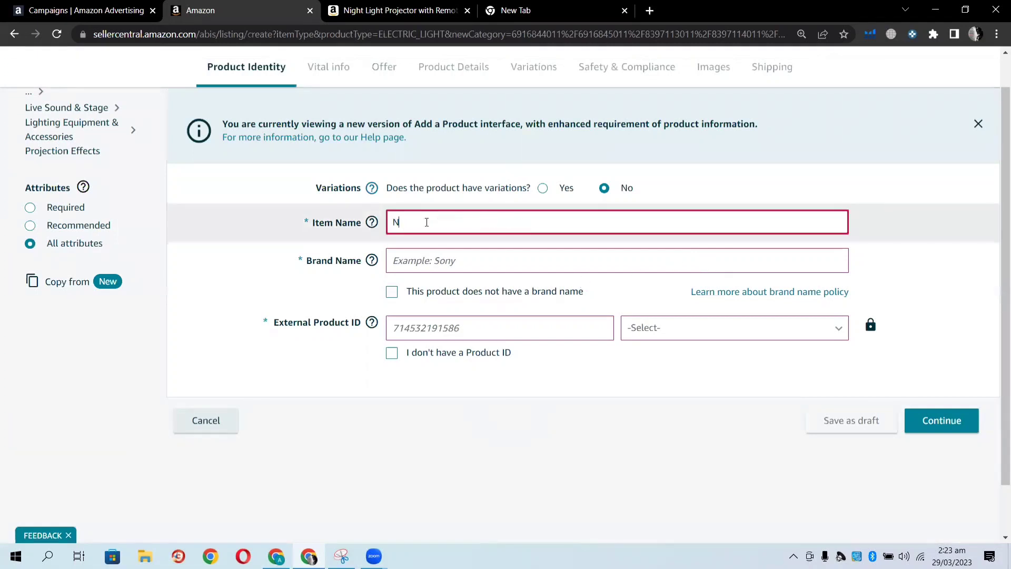
type("ight Light Projctor Glax")
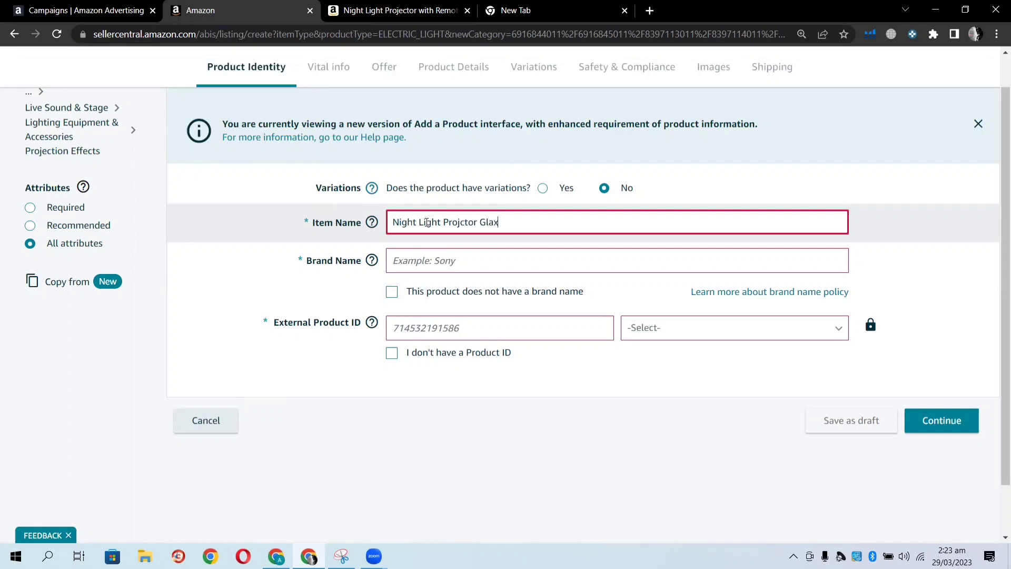
type("y Star Projector 360 degree")
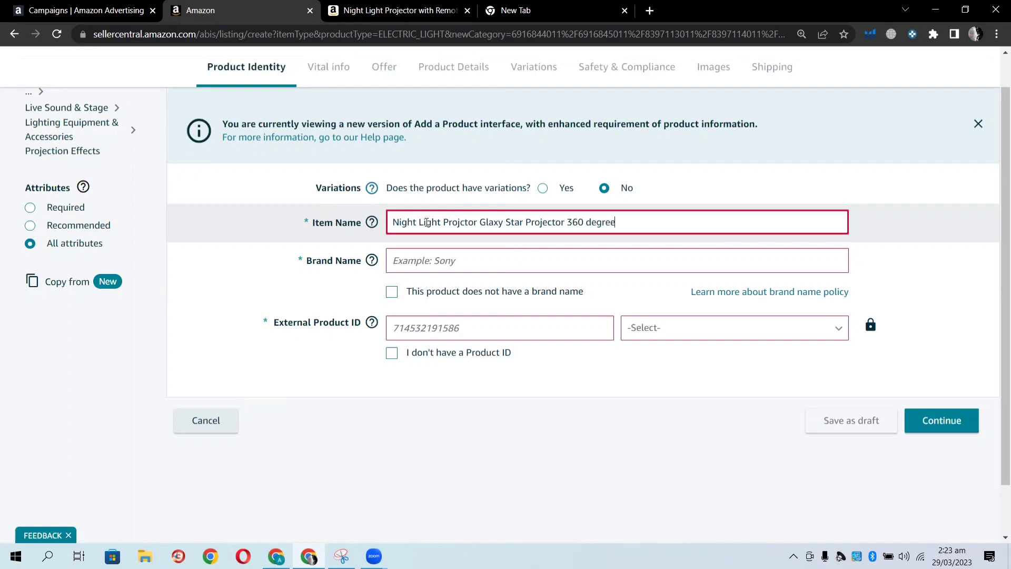
type(" rotation")
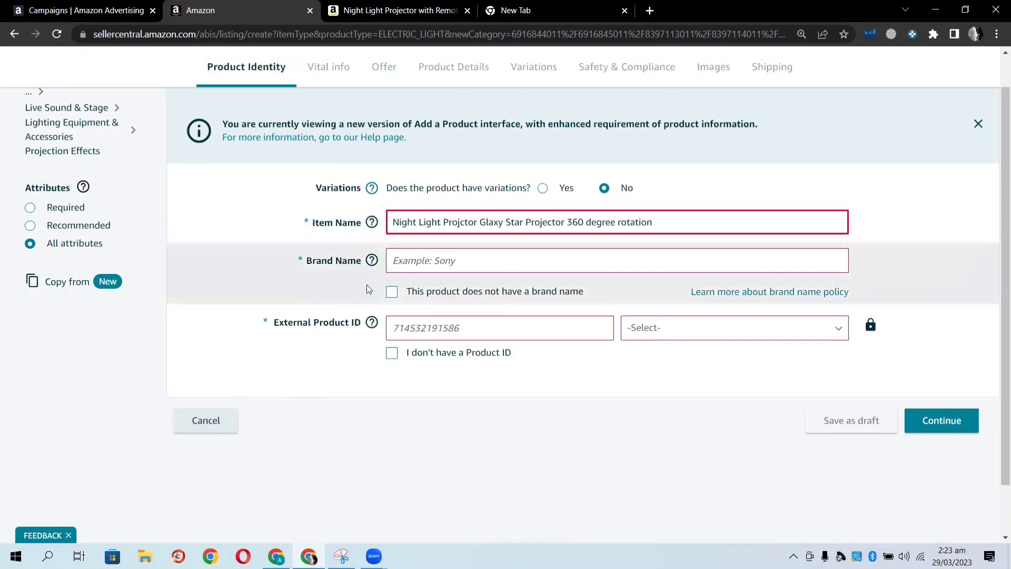
left_click(416, 267)
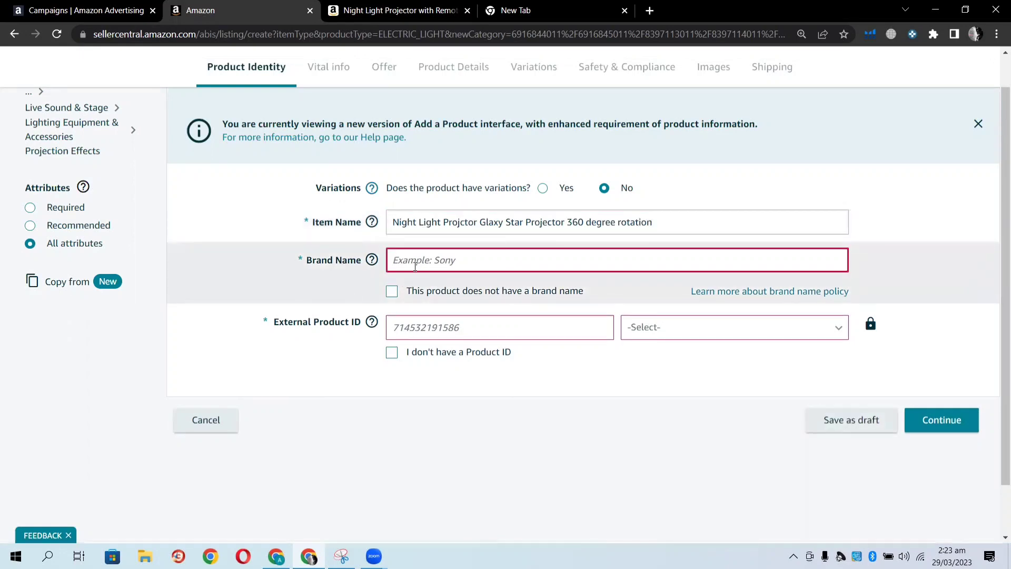
type("Streling Homedo")
left_click(431, 334)
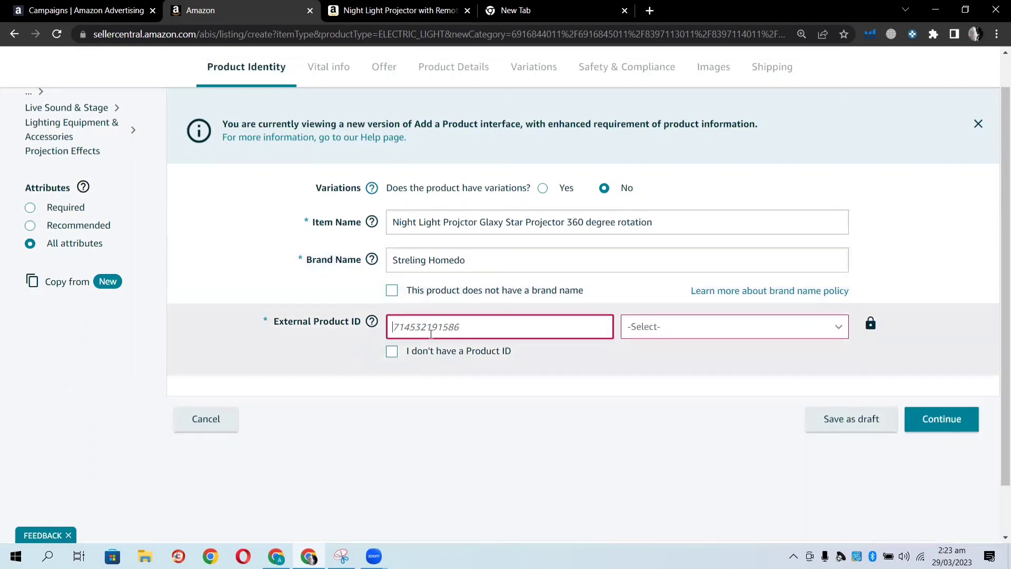
type("8888")
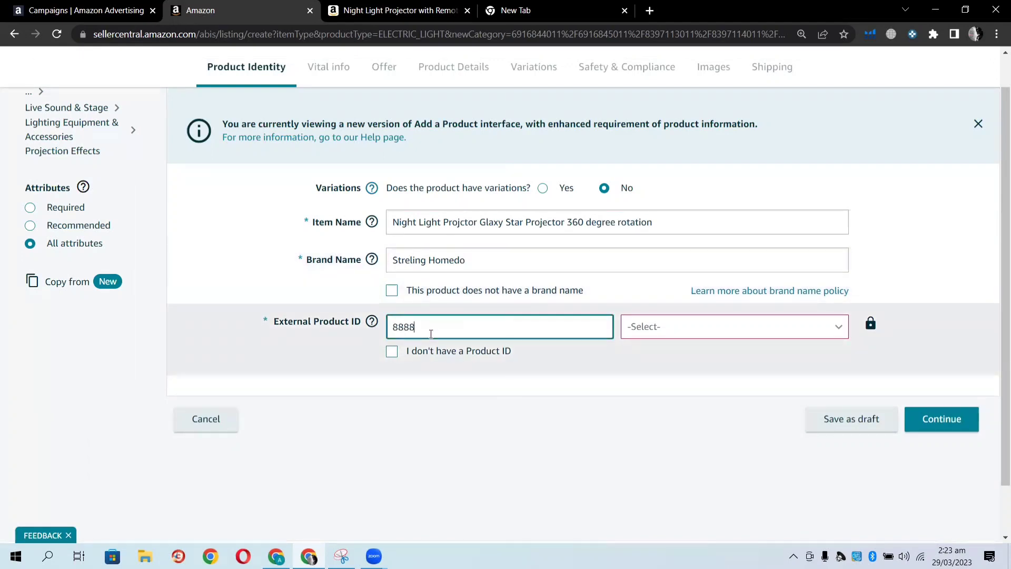
type("877777777777444455221")
left_click(832, 328)
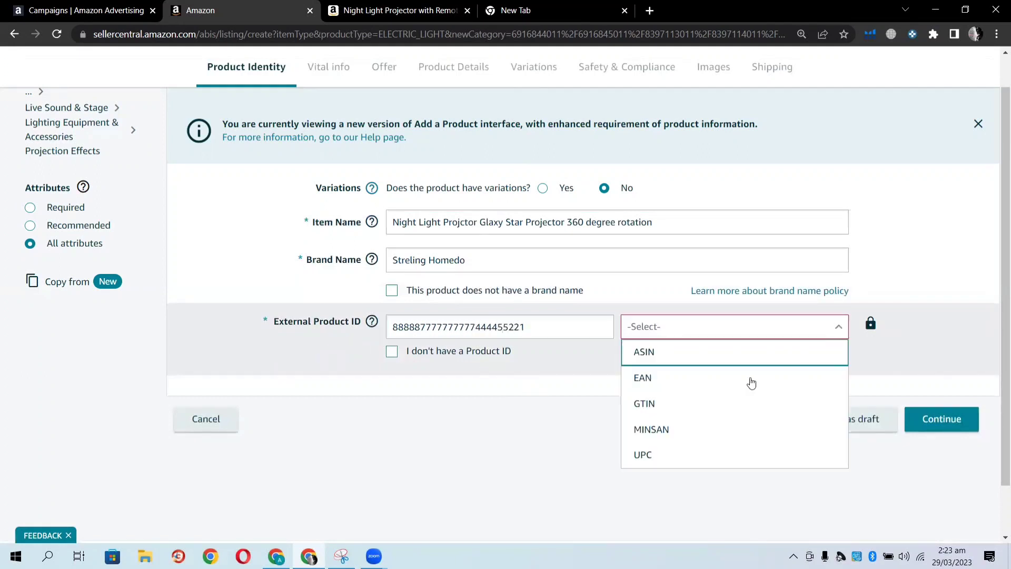
left_click(678, 457)
left_click(936, 424)
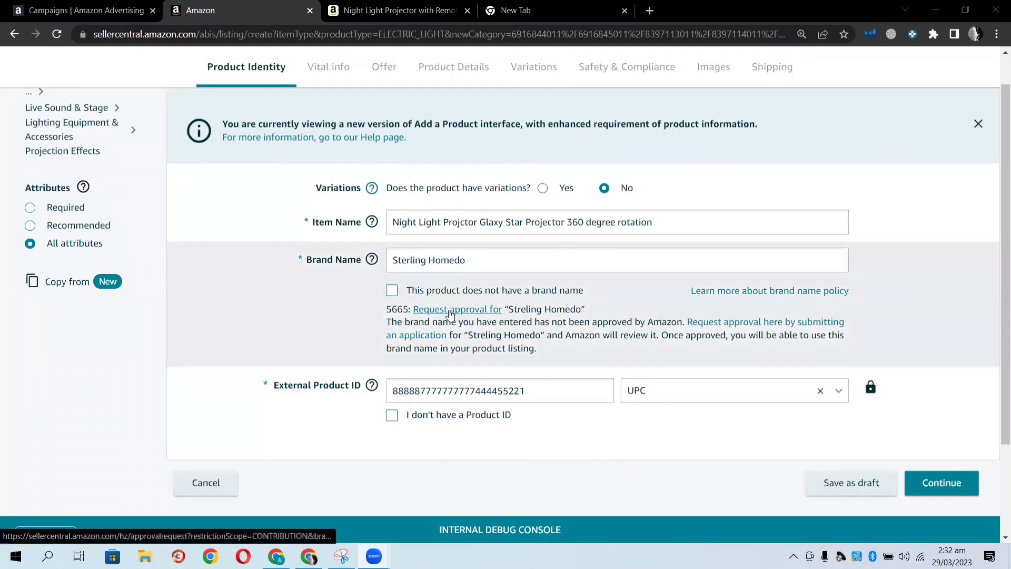
Open the approval request for brand Streling Homedo and start the product type search.
left_click(449, 311)
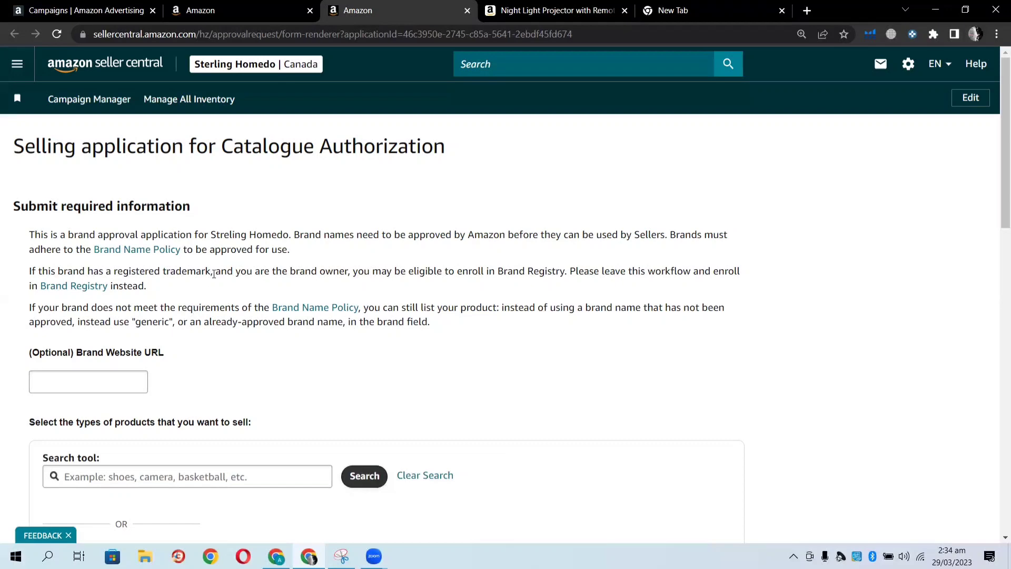
scroll(221, 251, "down", 4)
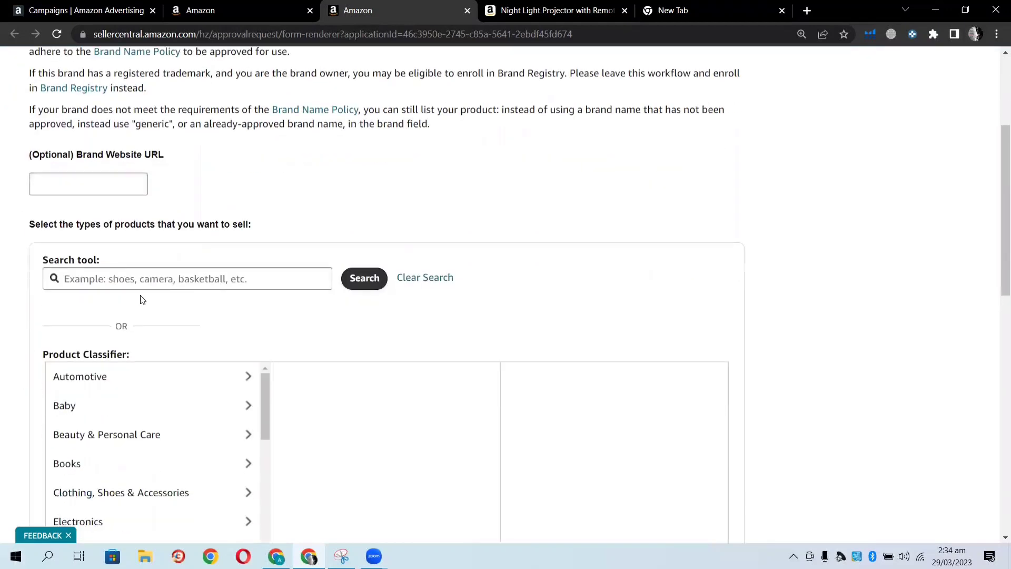
left_click(98, 279)
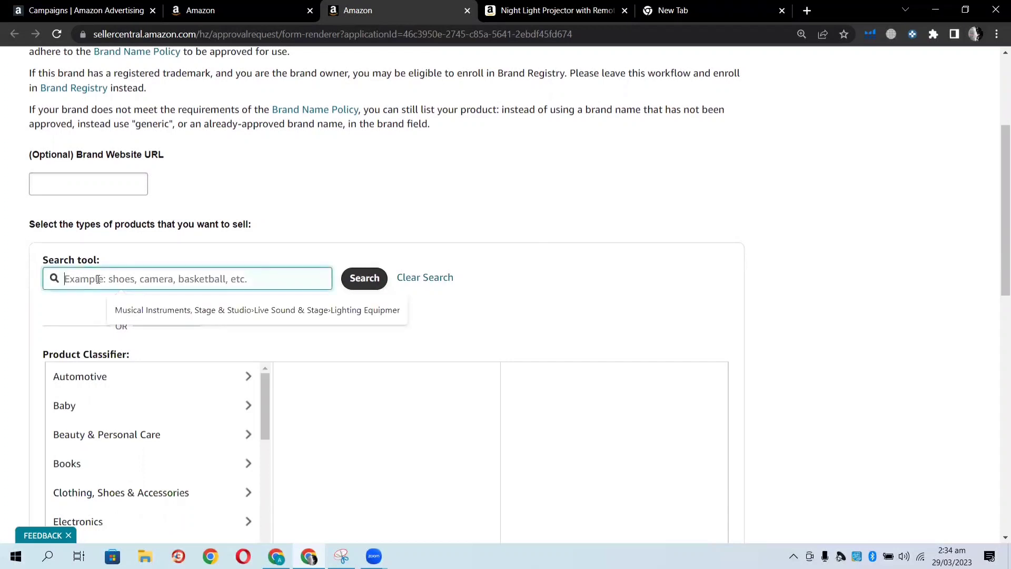
Search the pasted lighting category and select the ELECTRIC_LIGHT Projection Effects product type.
type("Lighting Equipment & Accessories Projection Effects")
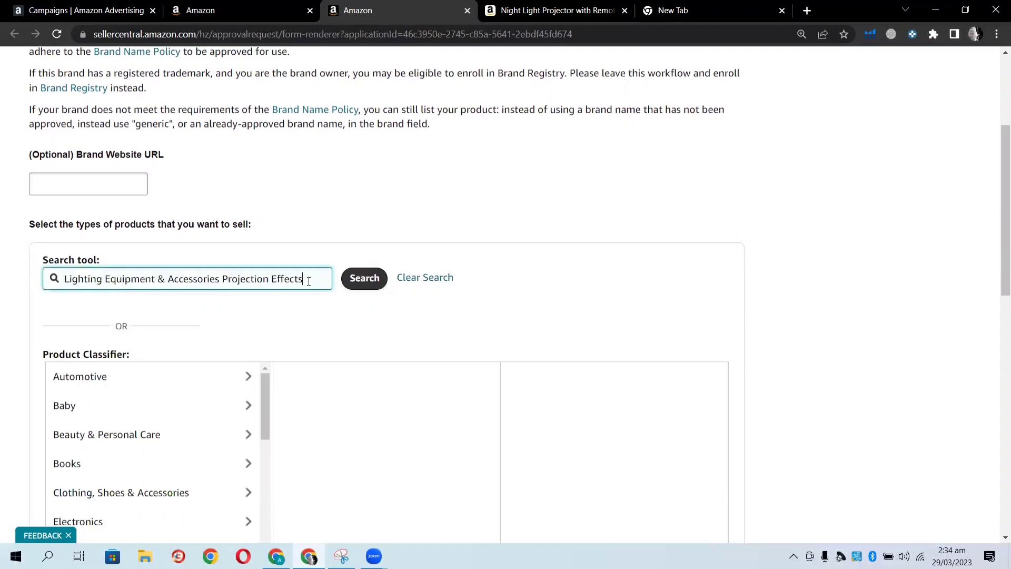
left_click(349, 282)
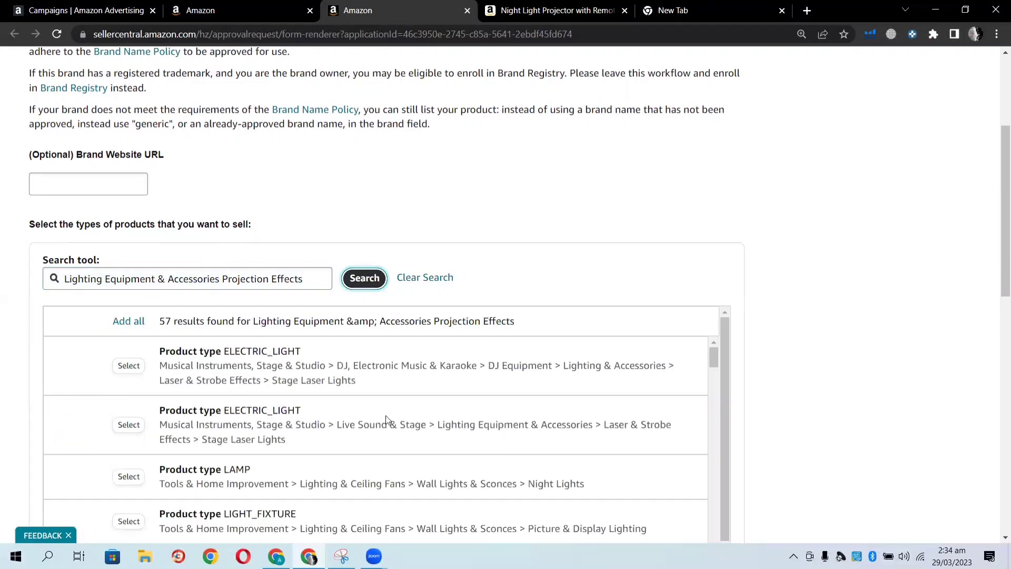
scroll(387, 422, "down", 15)
scroll(383, 426, "down", 15)
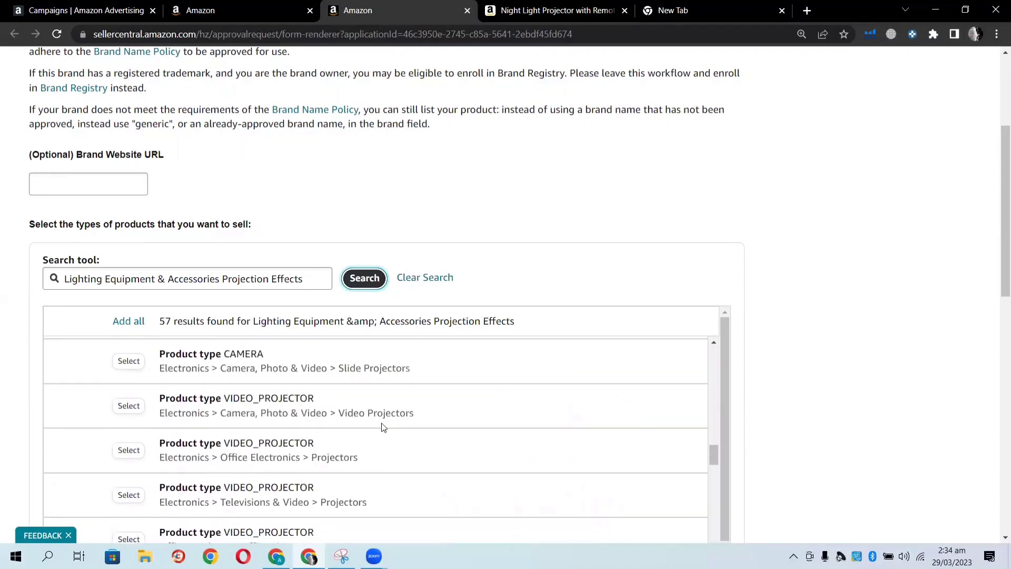
scroll(389, 440, "down", 10)
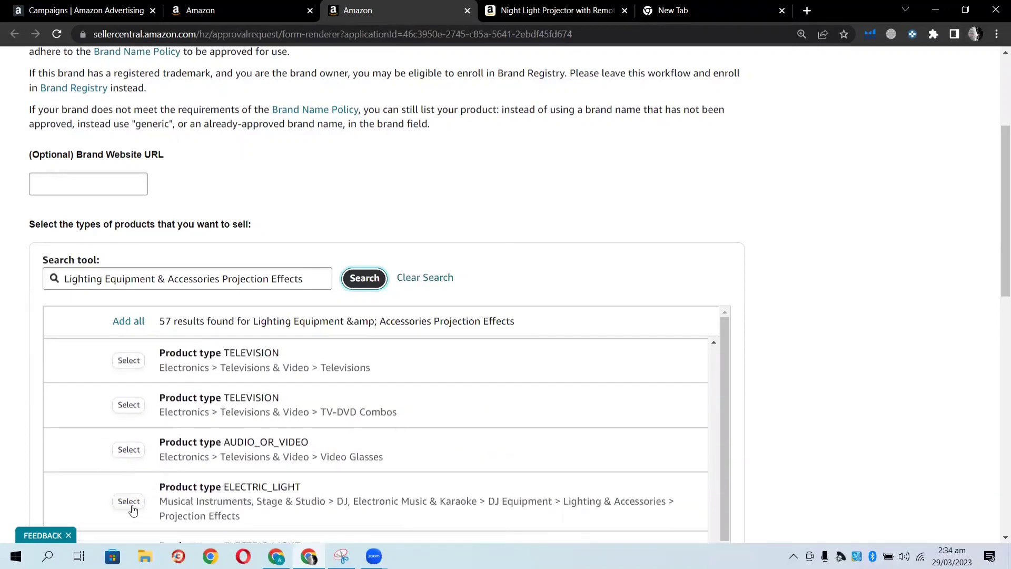
left_click(129, 502)
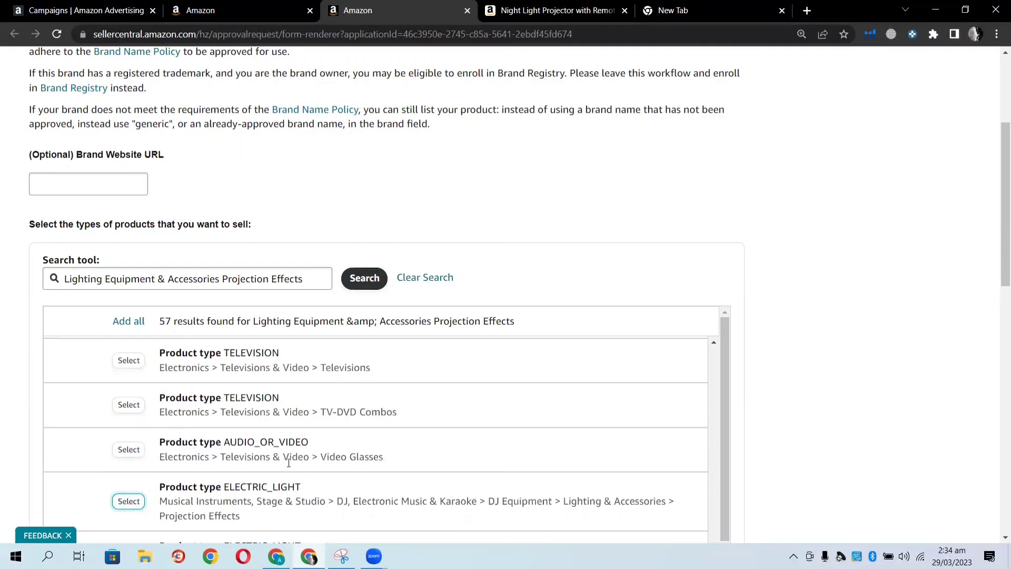
scroll(291, 447, "down", 1)
scroll(583, 379, "down", 5)
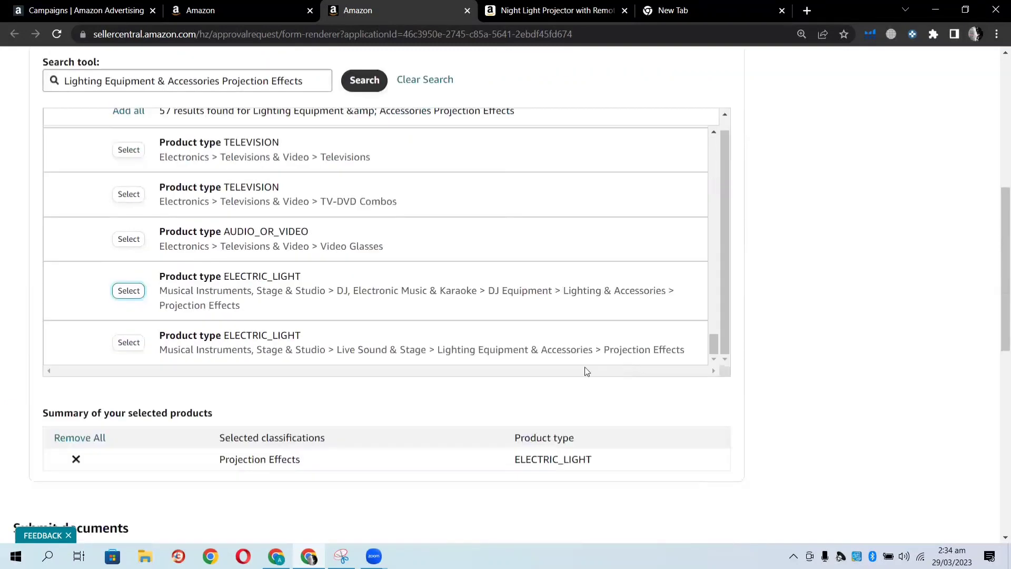
scroll(270, 336, "down", 5)
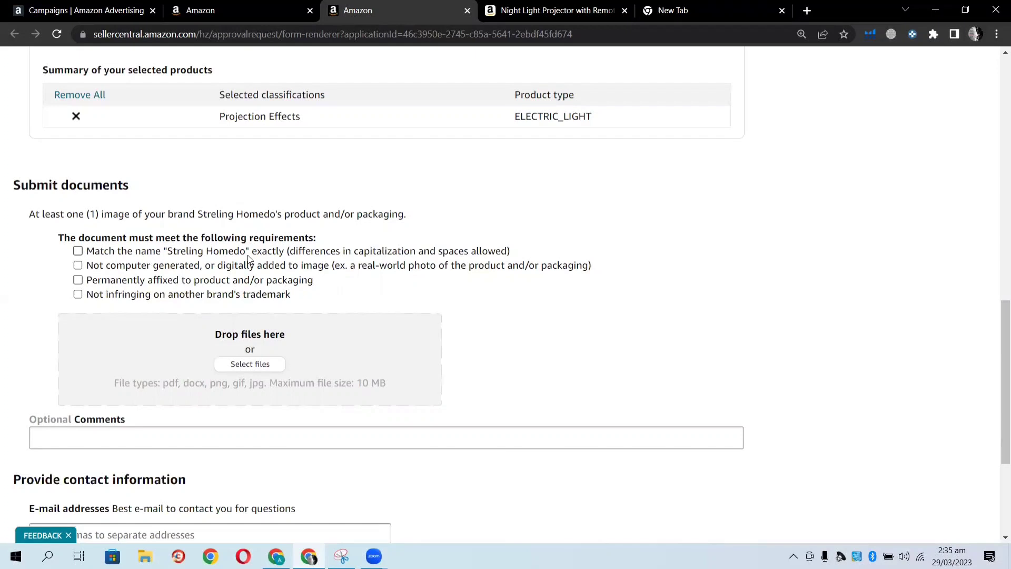
Upload WhatsApp Image 01.56.00 (1), 01.55.59 and 01.56.00 from Downloads as brand images.
left_click(249, 366)
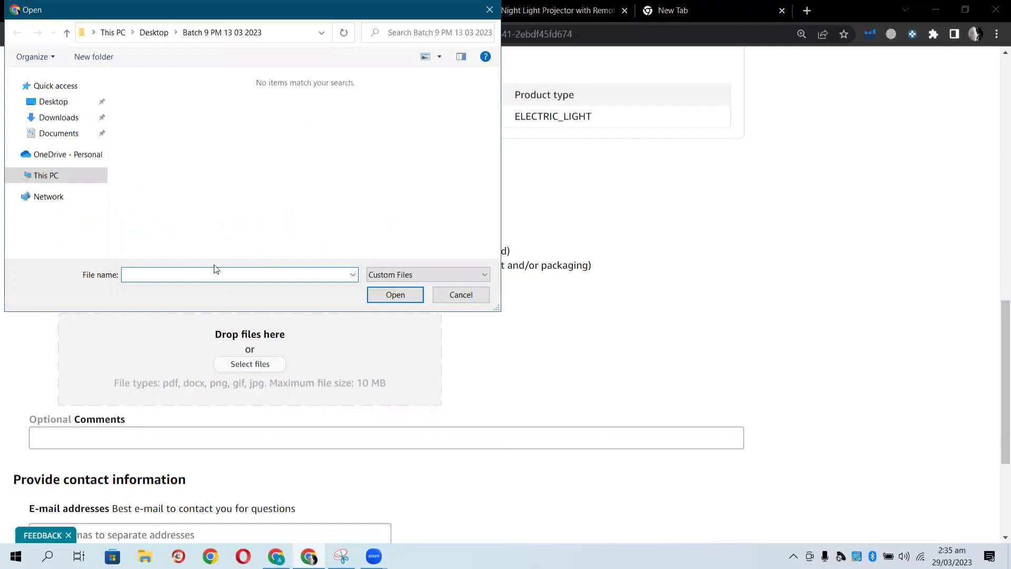
left_click(59, 118)
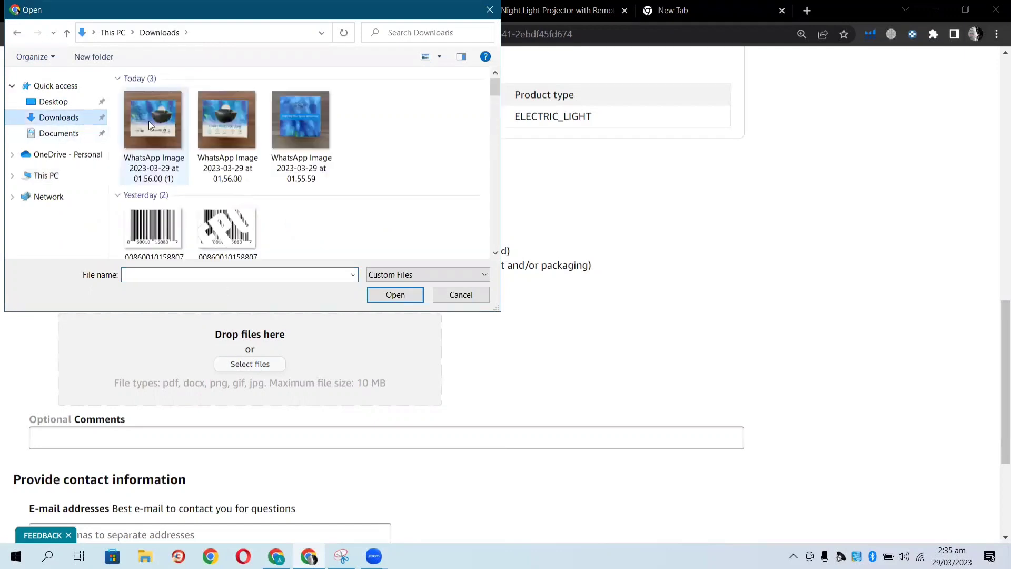
left_click(143, 133)
double_click(143, 132)
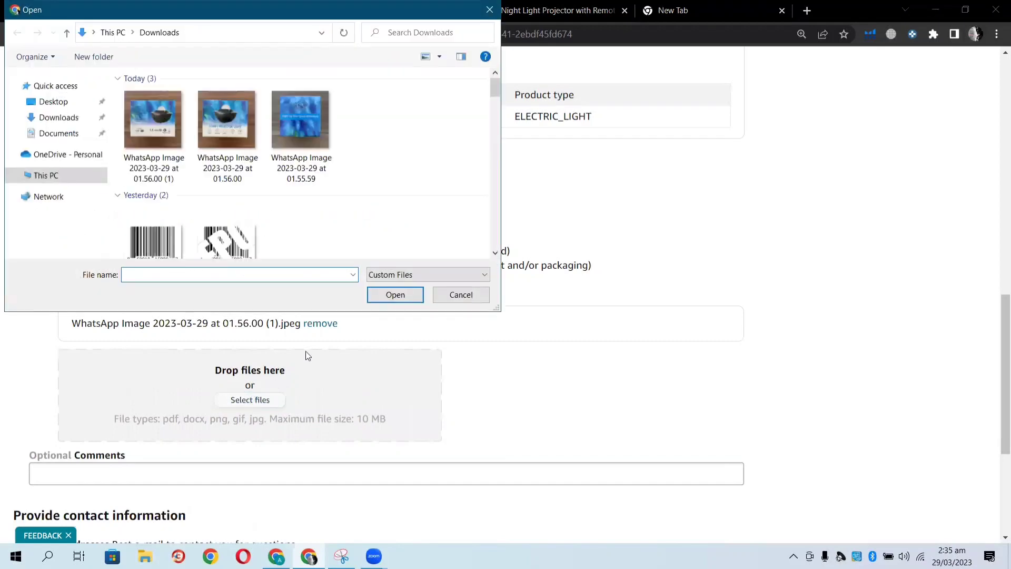
double_click(282, 132)
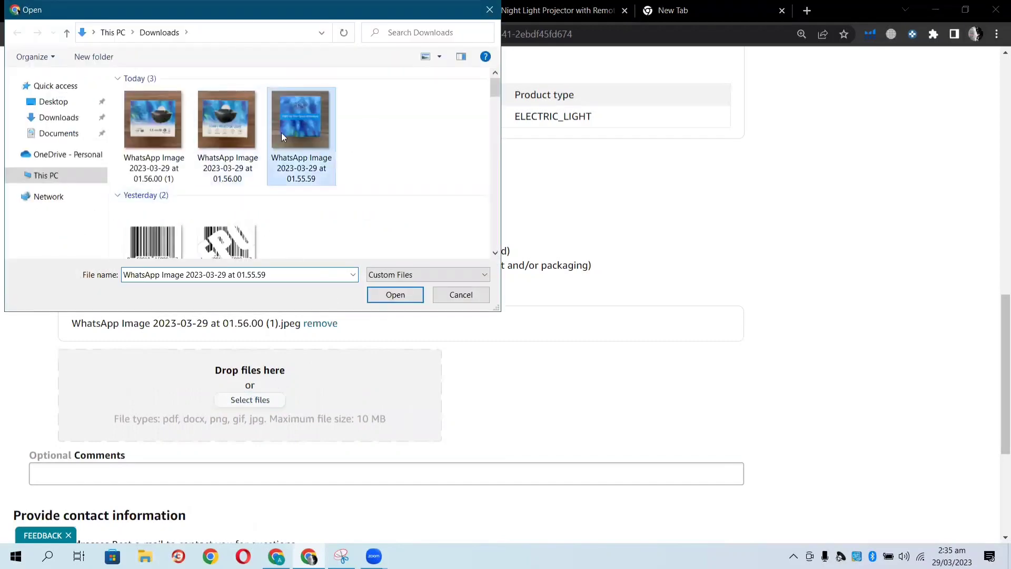
left_click(248, 435)
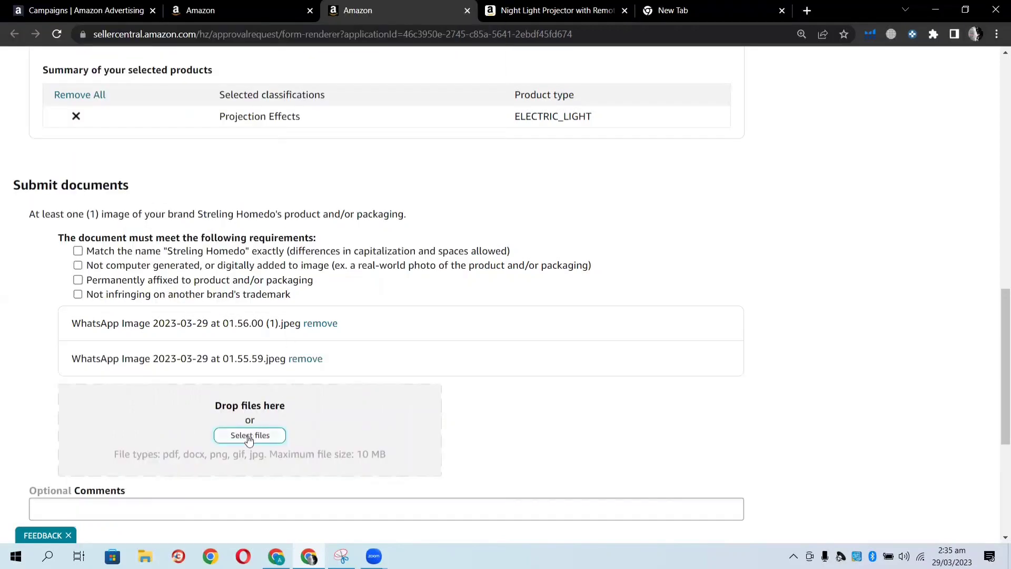
double_click(211, 125)
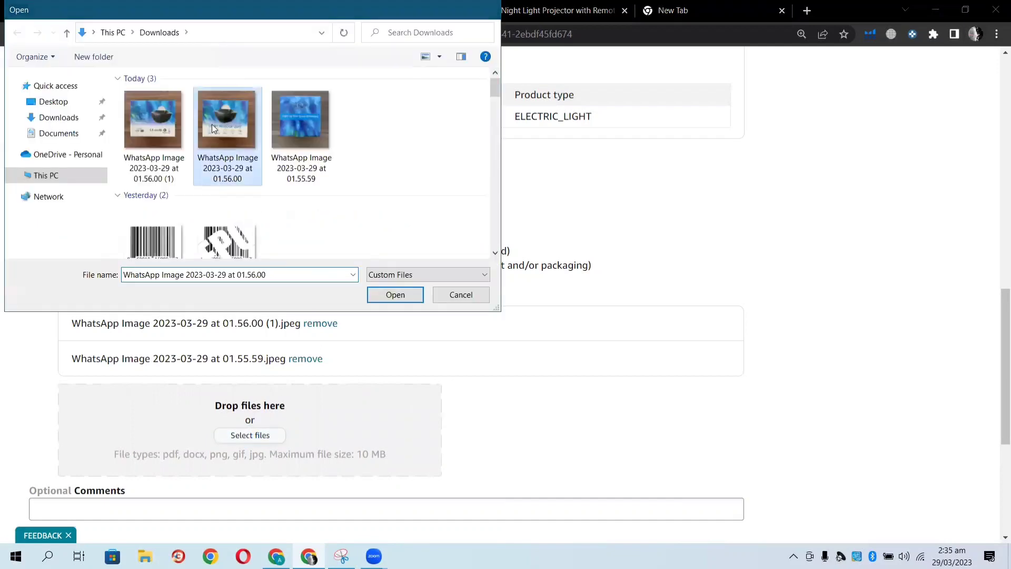
scroll(582, 371, "down", 6)
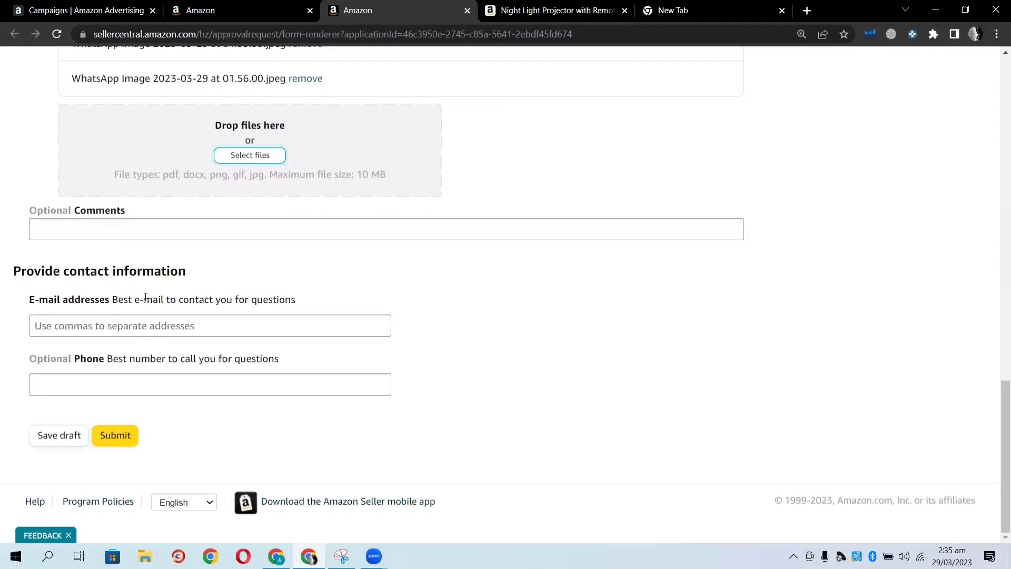
Enter the contact e-mail address and submit the brand approval application.
left_click(96, 325)
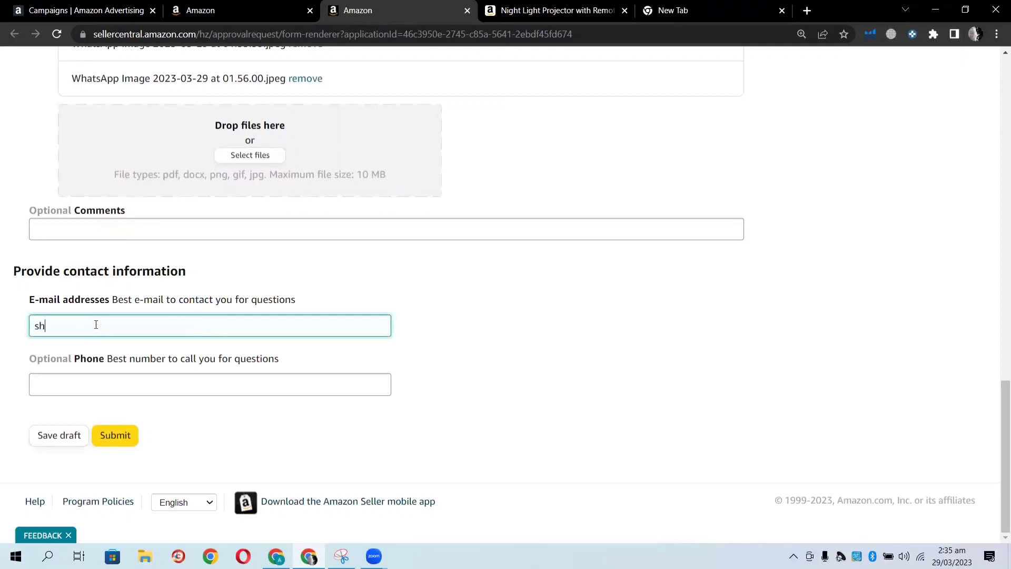
left_click(16, 348)
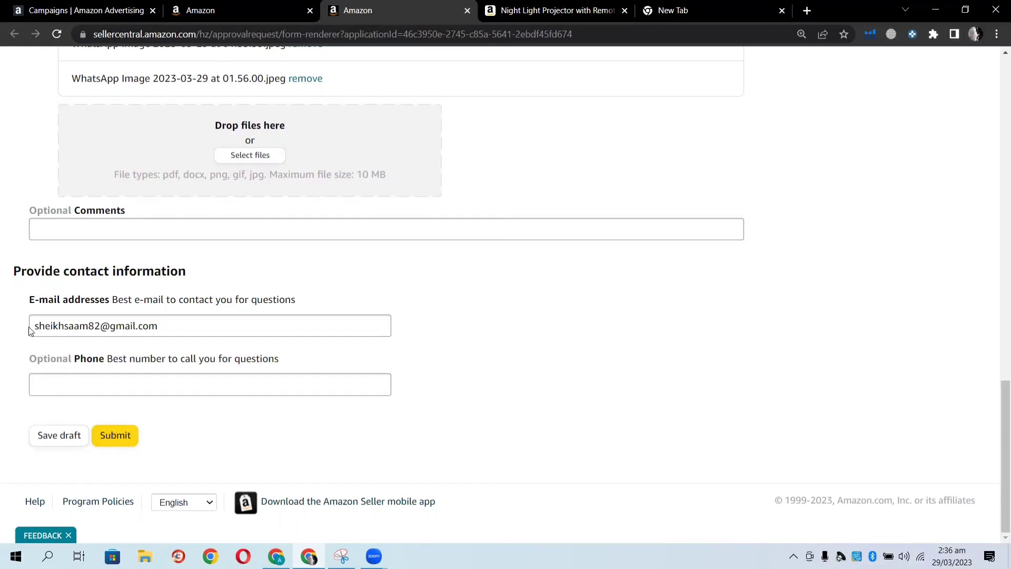
left_click(123, 435)
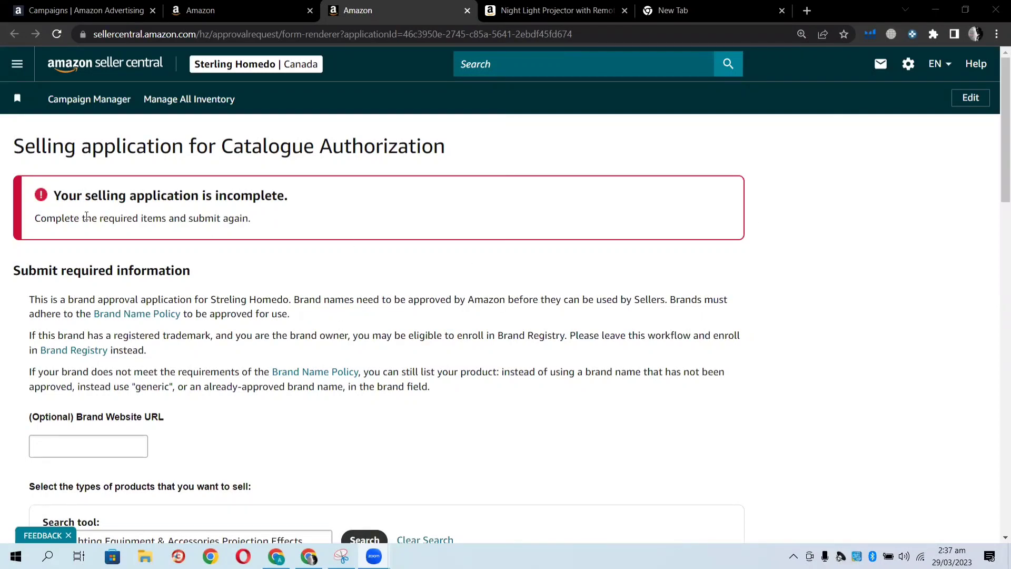
Tick all four image requirement confirmations and resubmit the application.
scroll(88, 215, "down", 3)
scroll(86, 215, "up", 1)
scroll(86, 215, "down", 5)
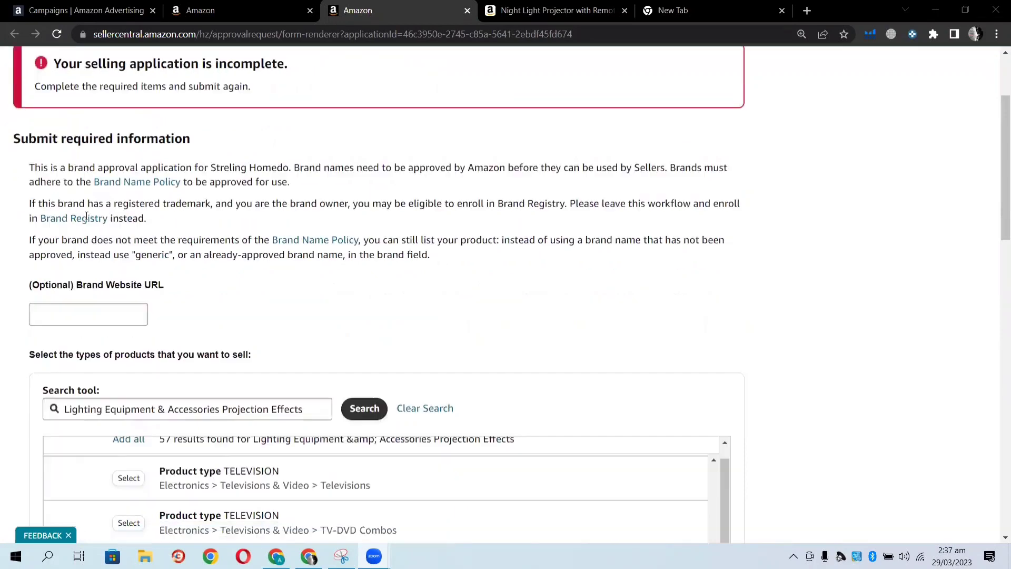
scroll(87, 215, "down", 6)
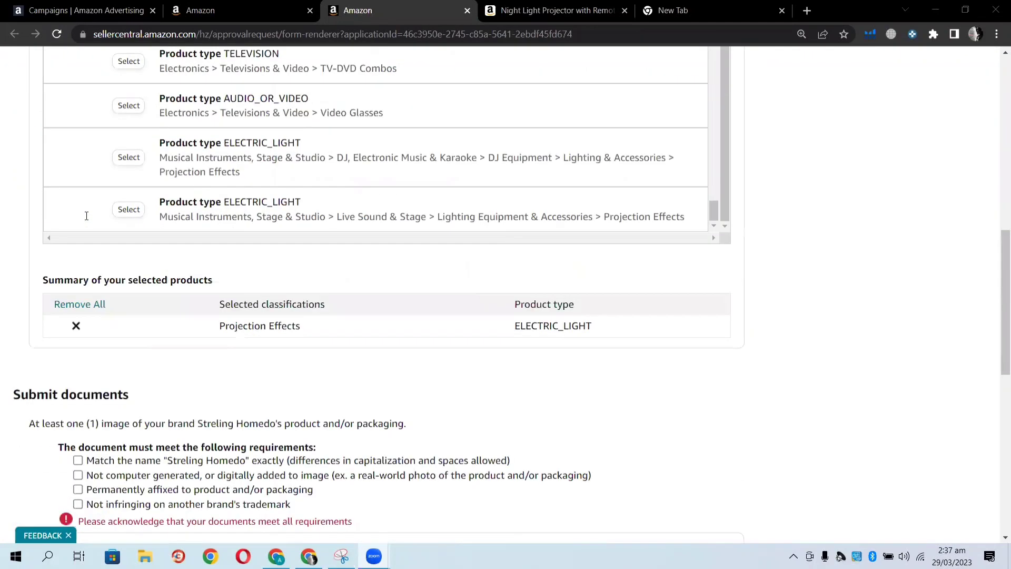
scroll(77, 300, "down", 3)
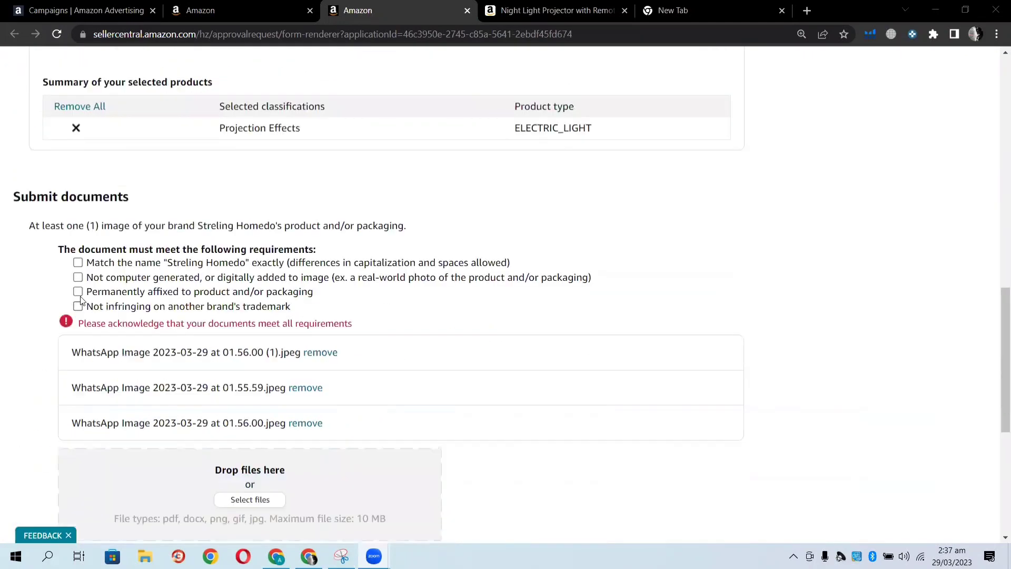
left_click(78, 263)
left_click(78, 277)
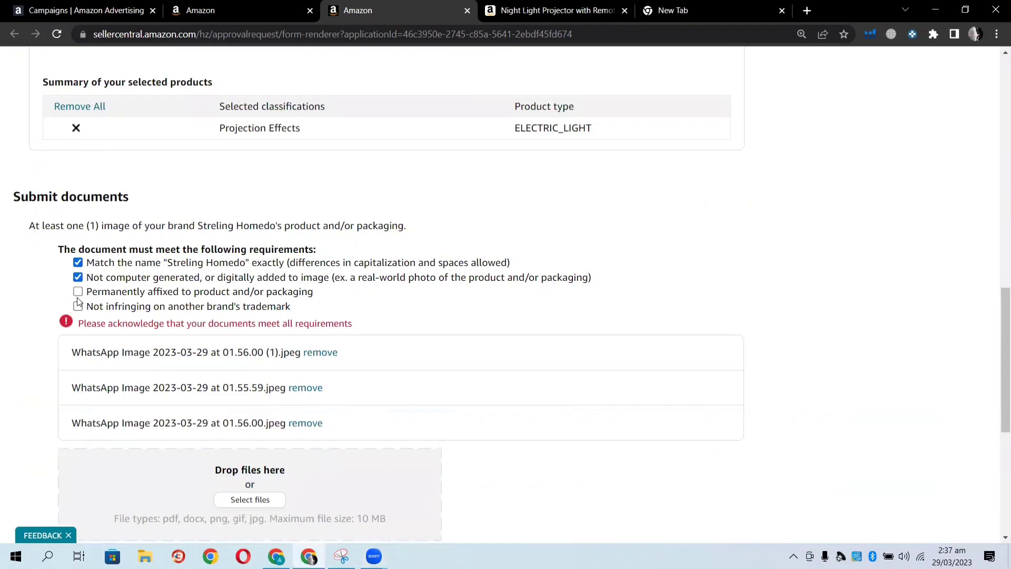
left_click(78, 291)
left_click(78, 306)
scroll(37, 312, "down", 6)
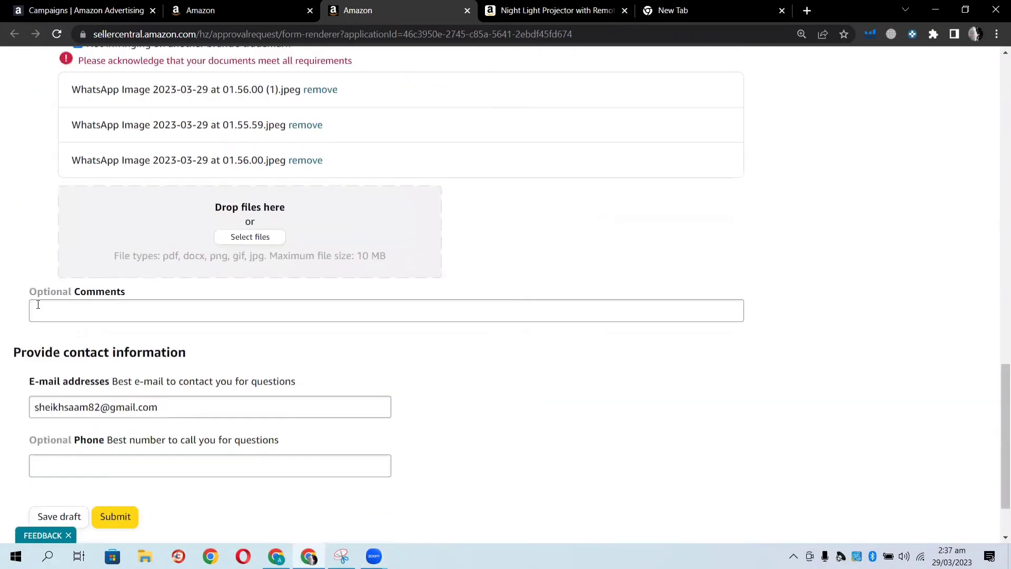
left_click(115, 440)
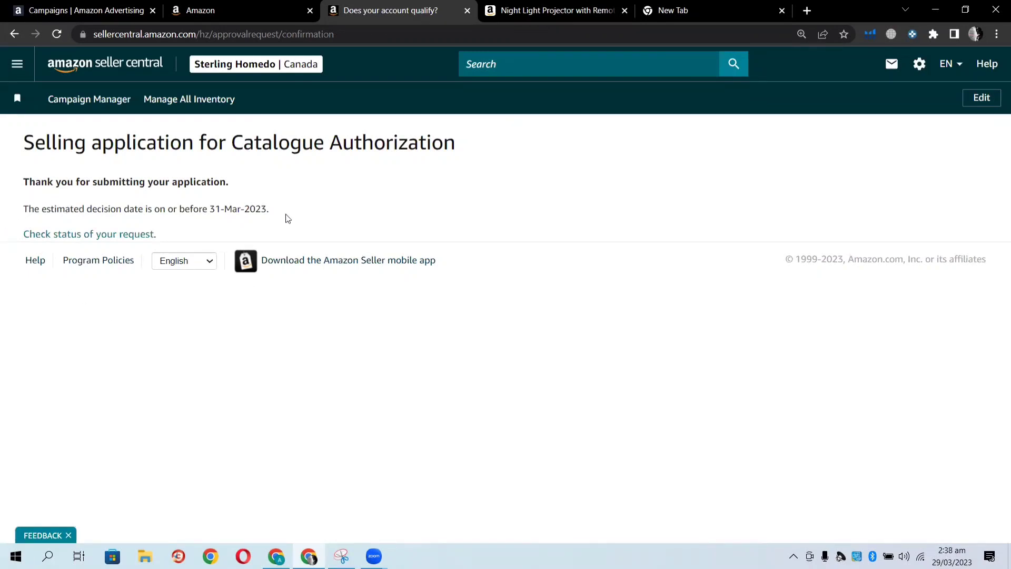
Highlight the estimated decision date on the confirmation page.
left_click_drag(267, 210, 138, 210)
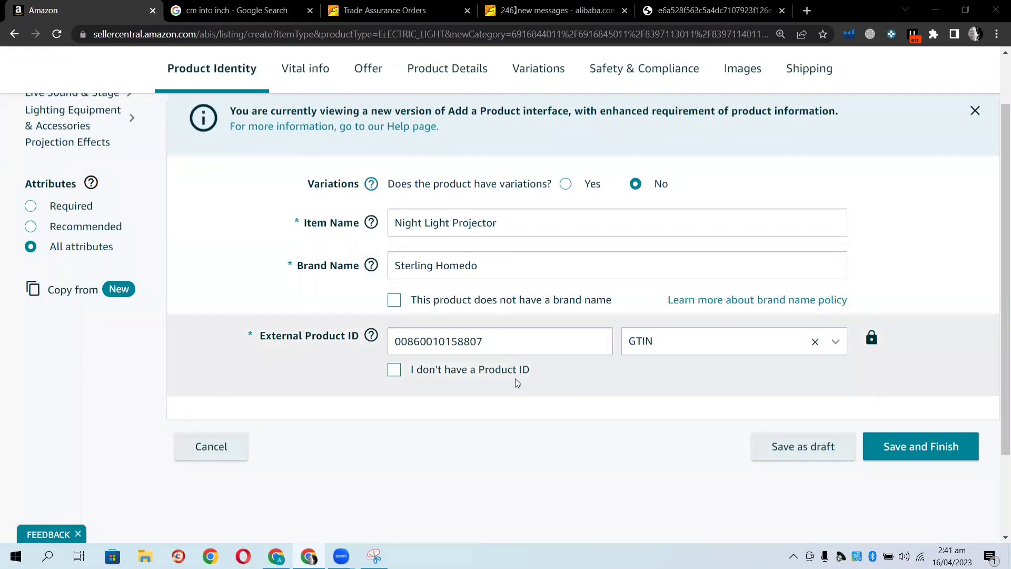
Save the Night Light Projector's Product Identity details with Save and Finish.
left_click(902, 451)
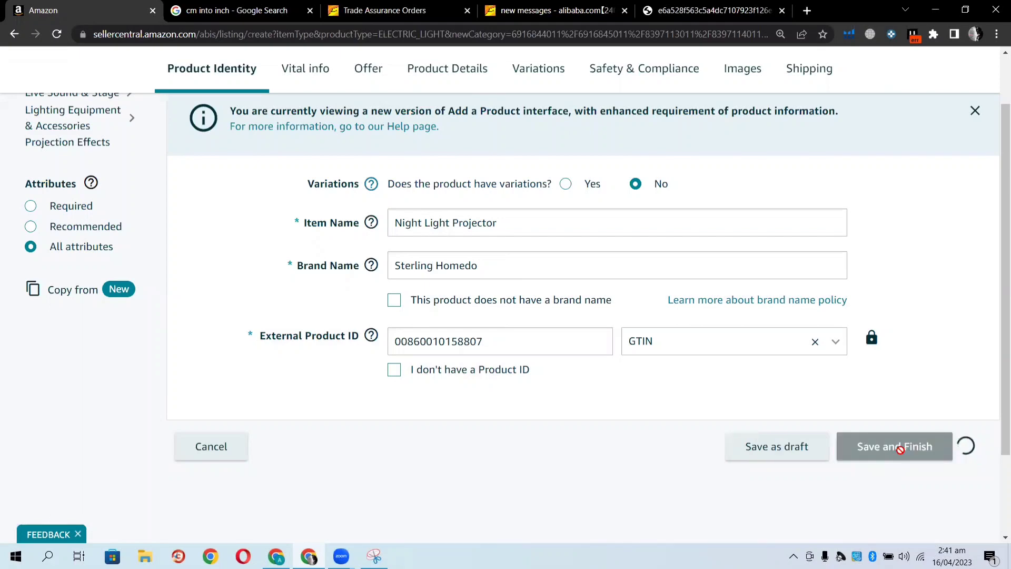